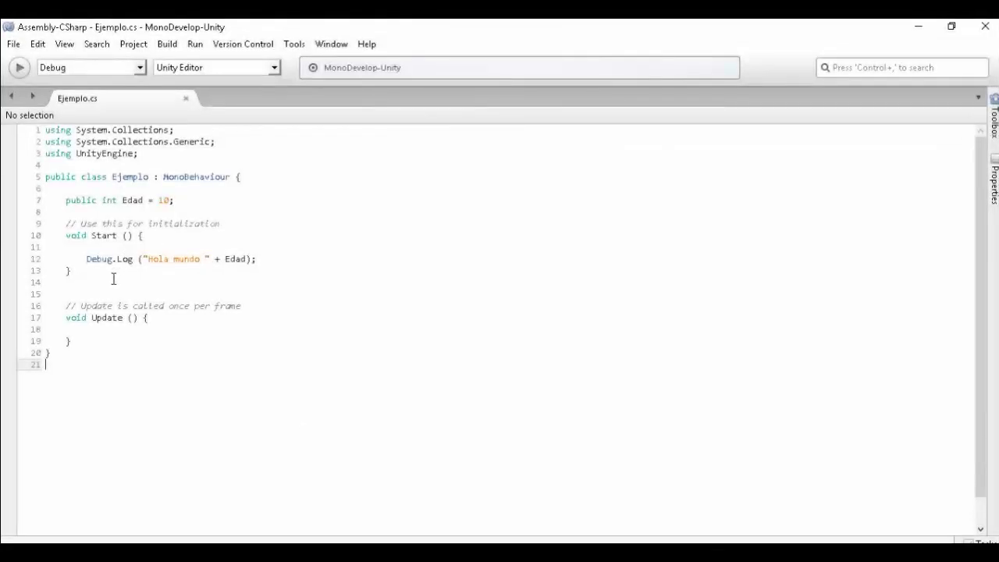
Open a blank line after the opening brace of the empty Update method in Ejemplo.cs
mouse_move(113, 278)
left_mouse_down()
mouse_move(47, 235)
mouse_move(50, 226)
left_mouse_up()
left_click(161, 319)
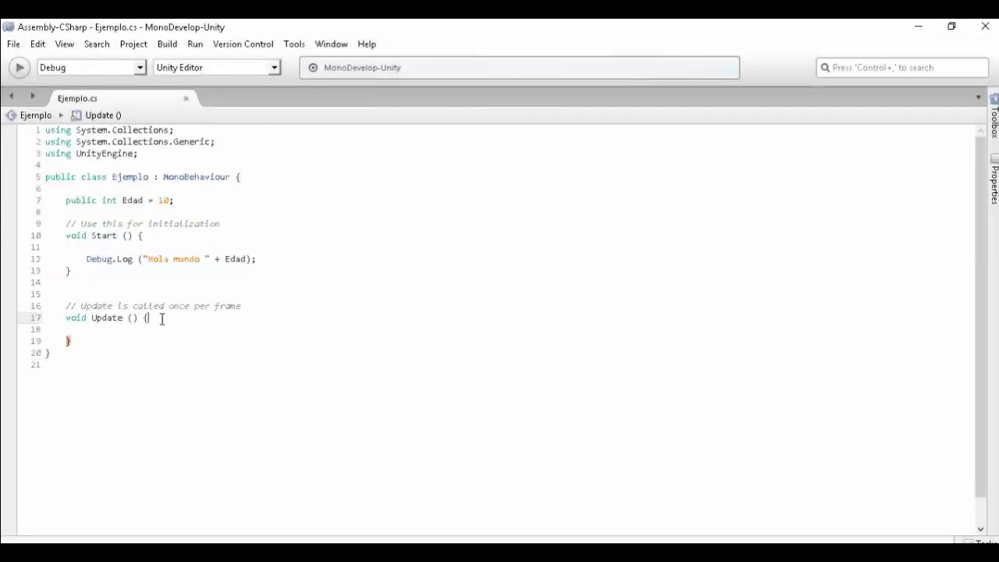
key("Return")
key("Return")
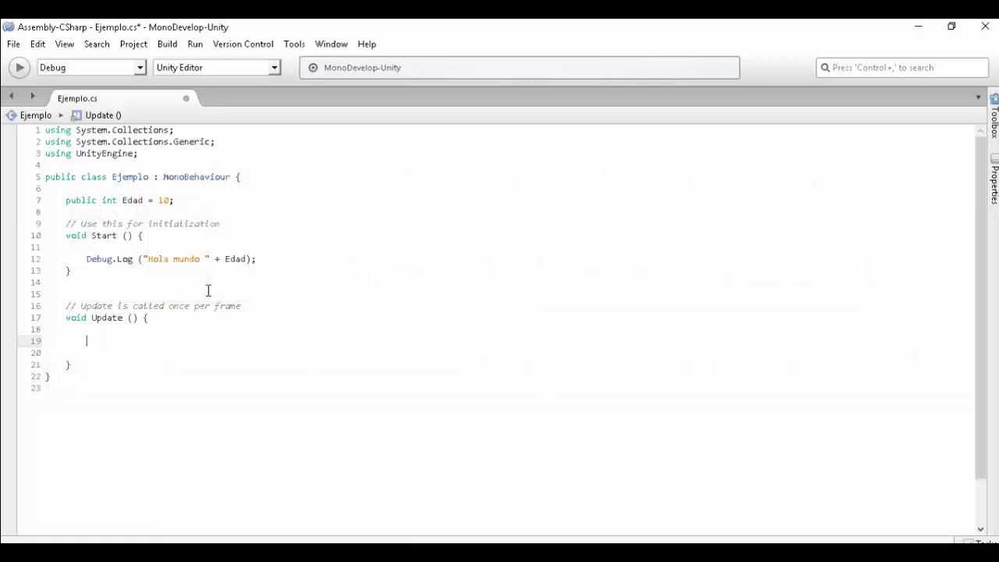
Copy the Debug.Log("Hola mundo " + Edad) line from Start into Update
left_click_drag(272, 259, 87, 259)
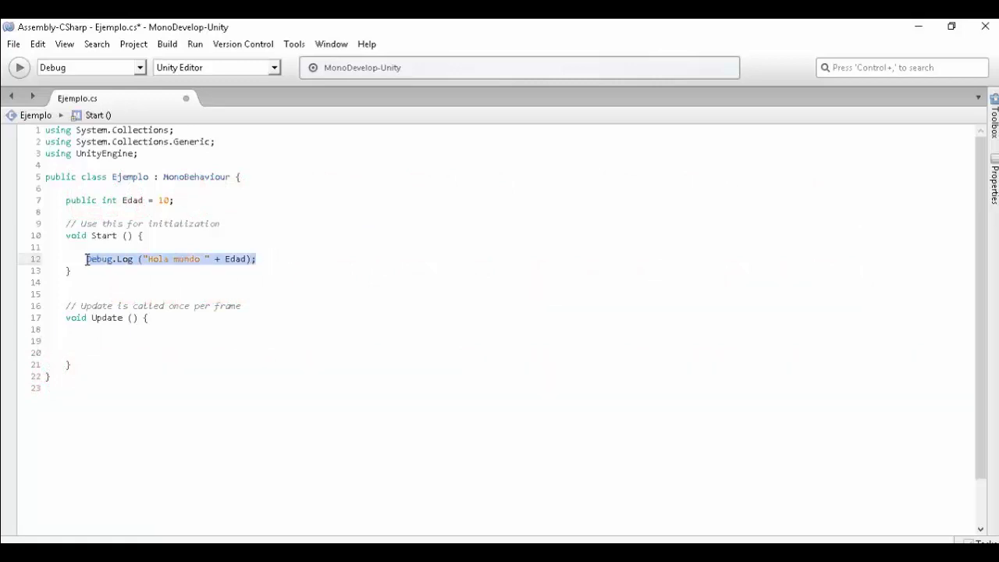
key("ctrl+c")
left_click(109, 341)
key("ctrl+v")
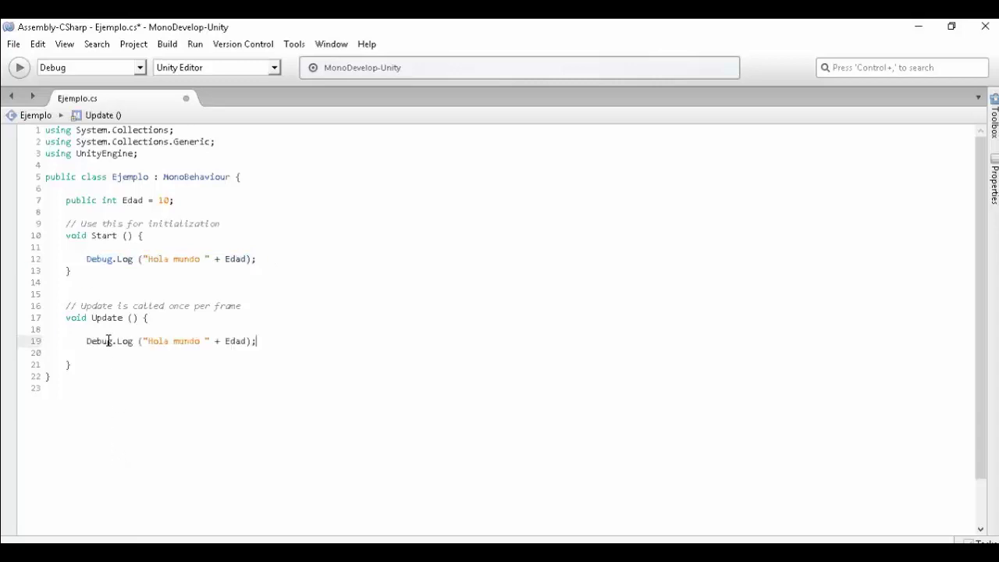
left_click_drag(247, 341, 156, 346)
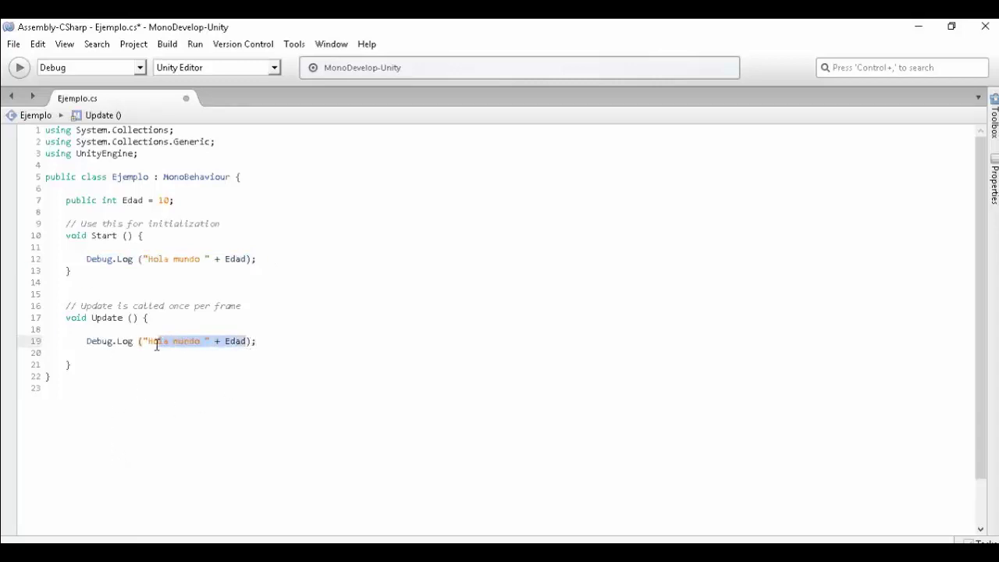
left_click(239, 341)
left_click(247, 341)
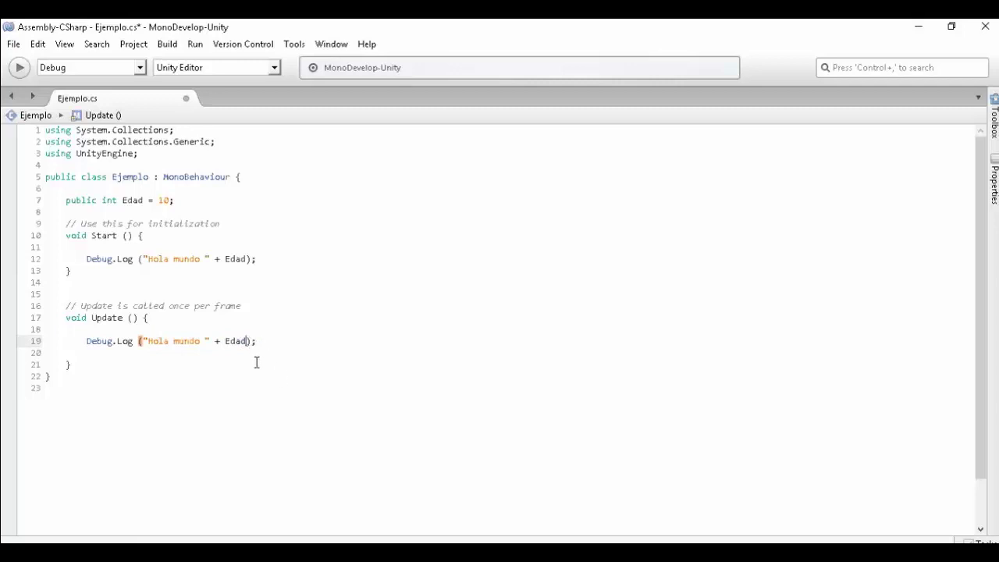
Add 'Edad++;' above the Debug.Log line in Update and save Ejemplo.cs
left_click(161, 317)
key("Return")
key("Up")
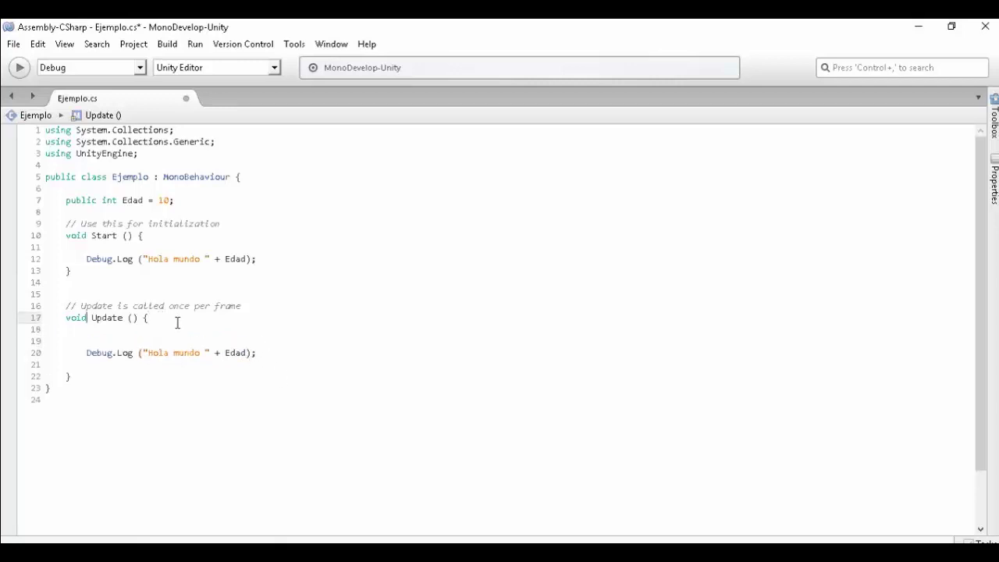
key("Down")
key("Down")
type("edad")
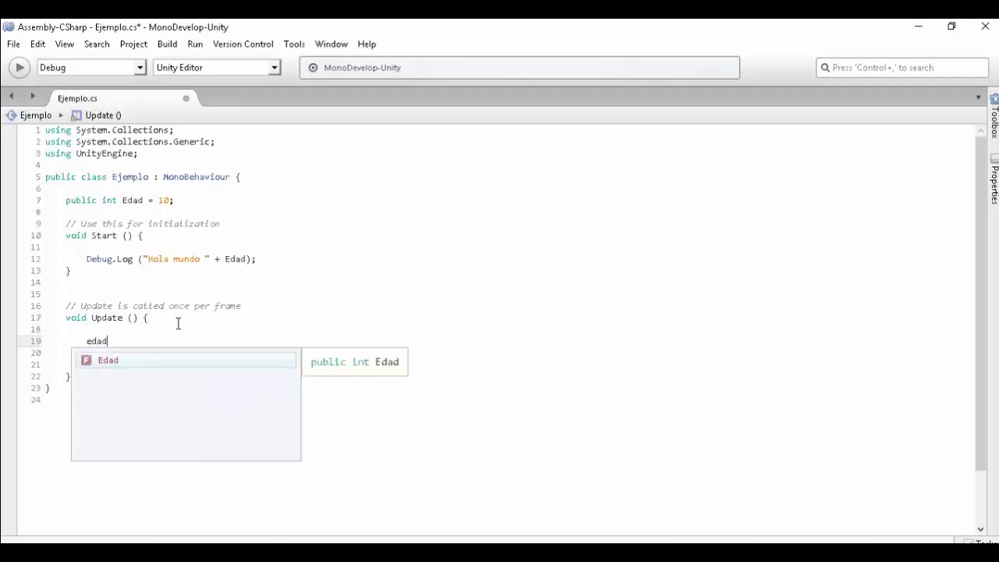
key("Return")
type("++")
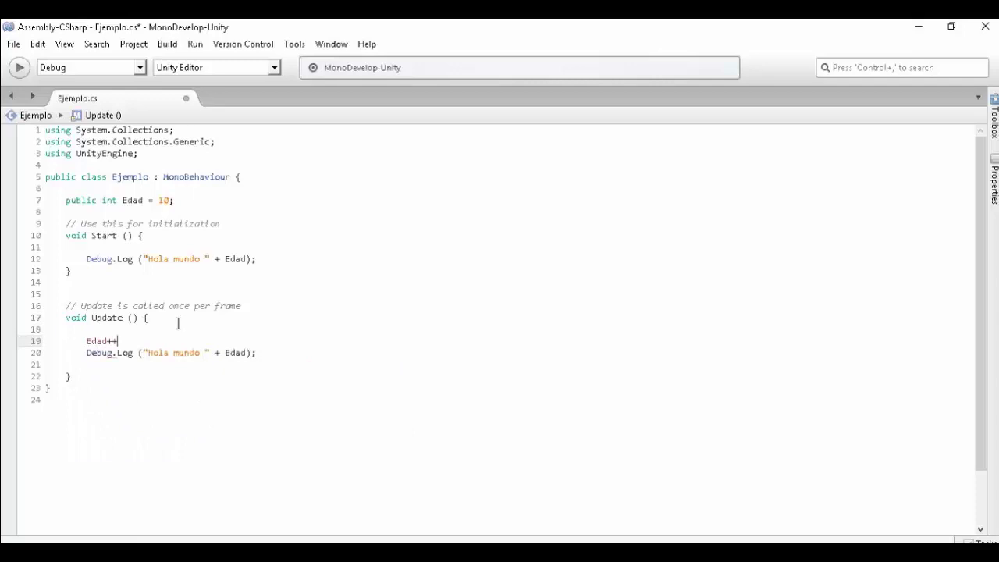
type(";")
key("ctrl+s")
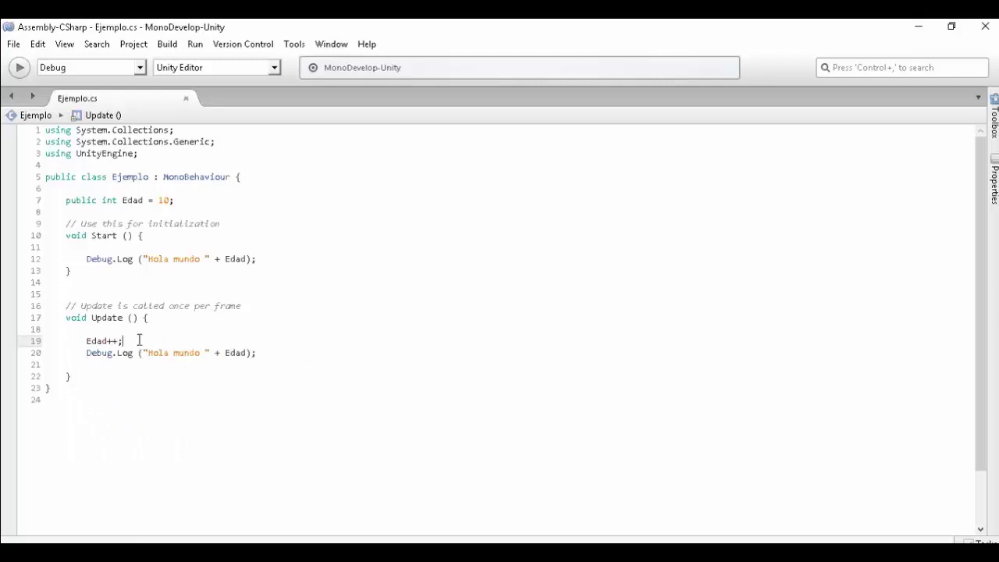
left_click(108, 341)
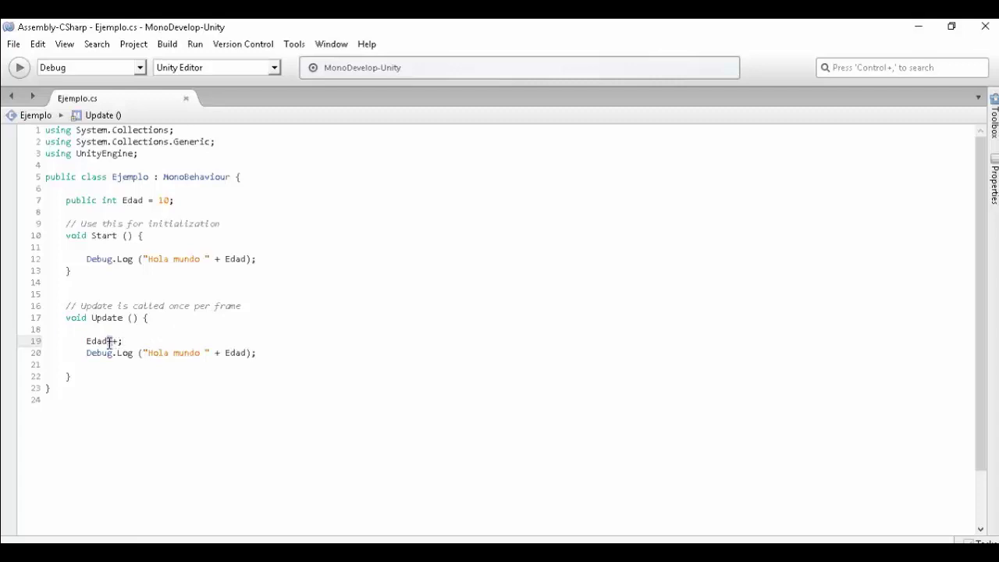
Compare the Inspector's Edad value of 15 with the script's initial value of 10
left_click(136, 200)
left_click_drag(117, 341, 108, 342)
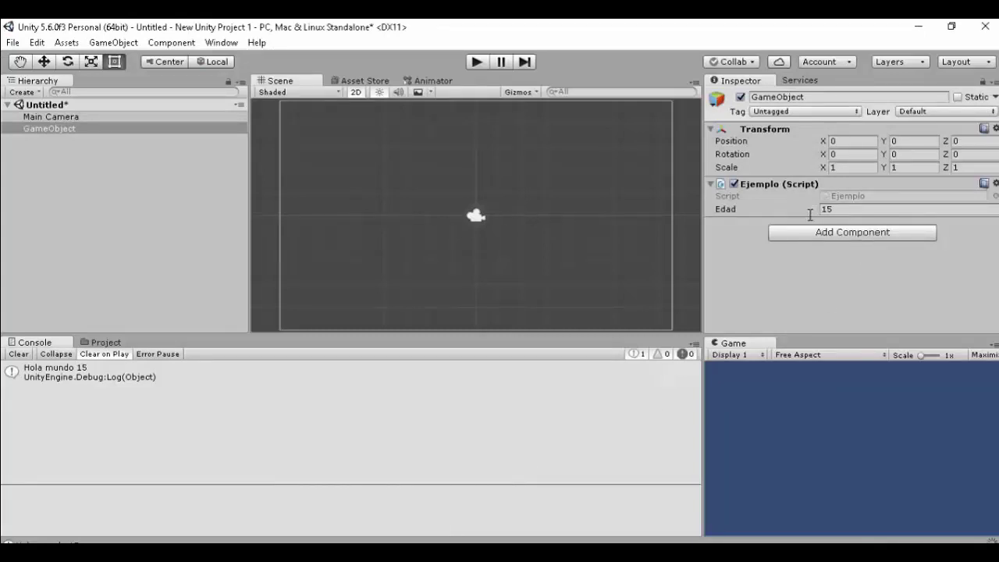
left_click(811, 212)
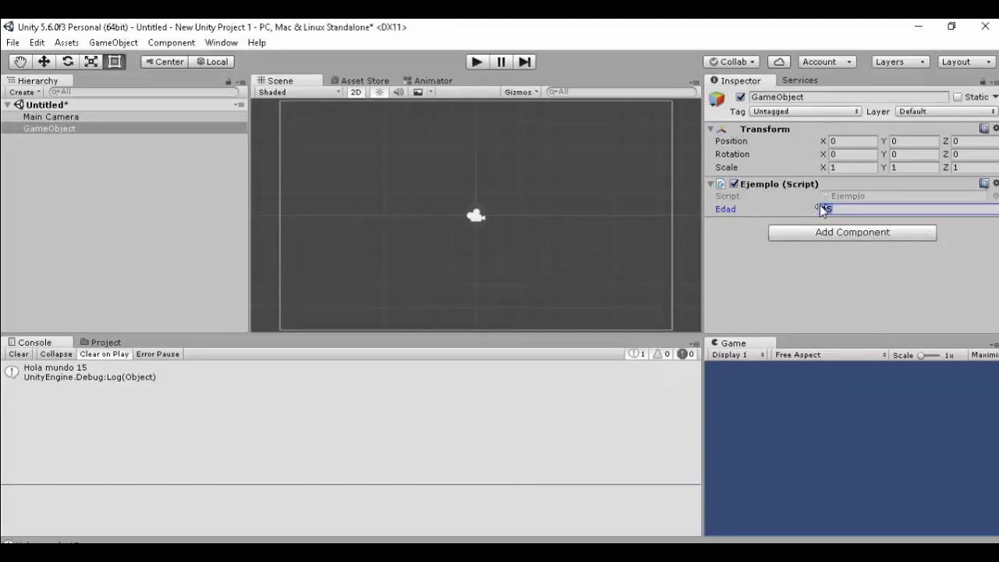
left_click(826, 213)
key("alt+Tab")
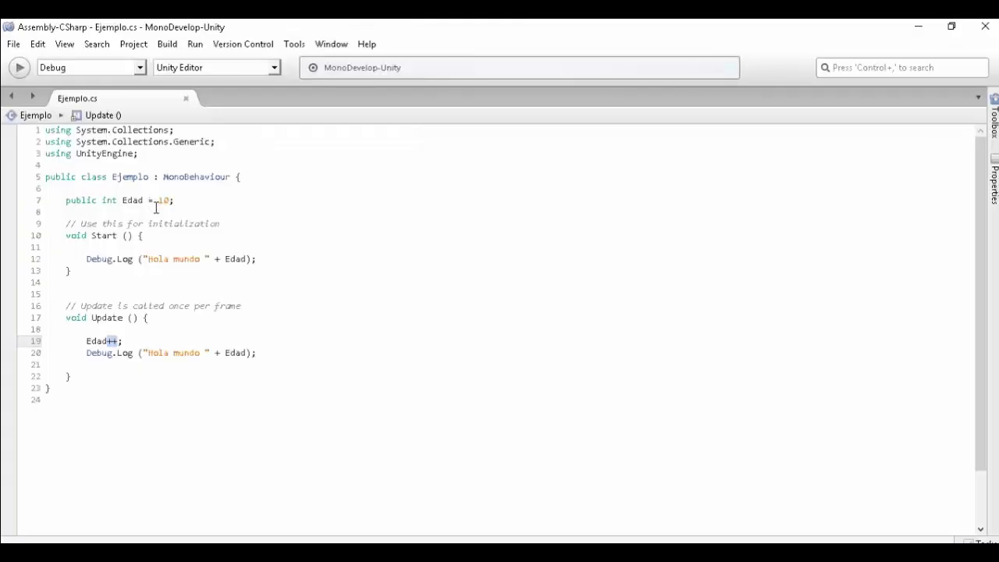
left_click_drag(159, 200, 170, 199)
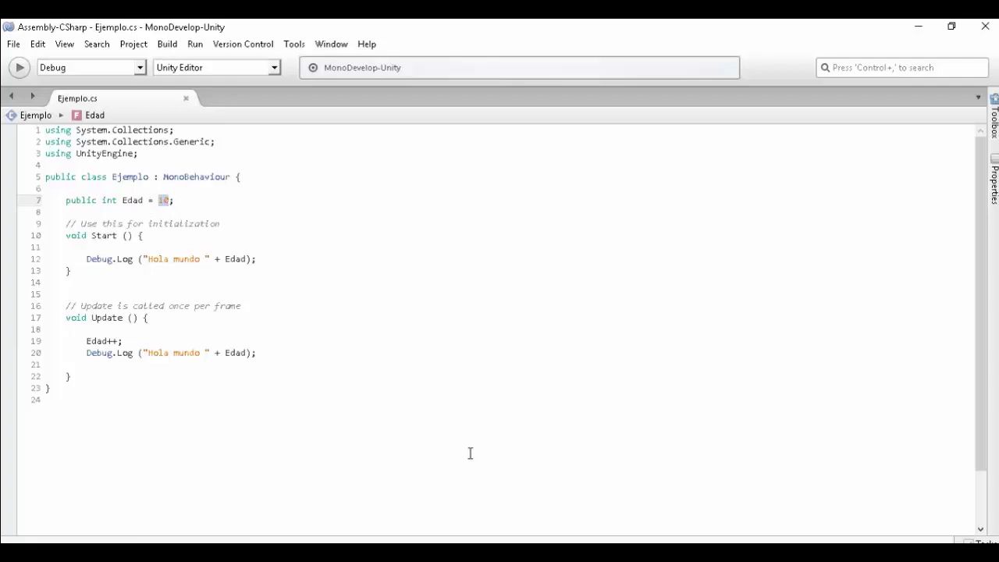
key("alt+Tab")
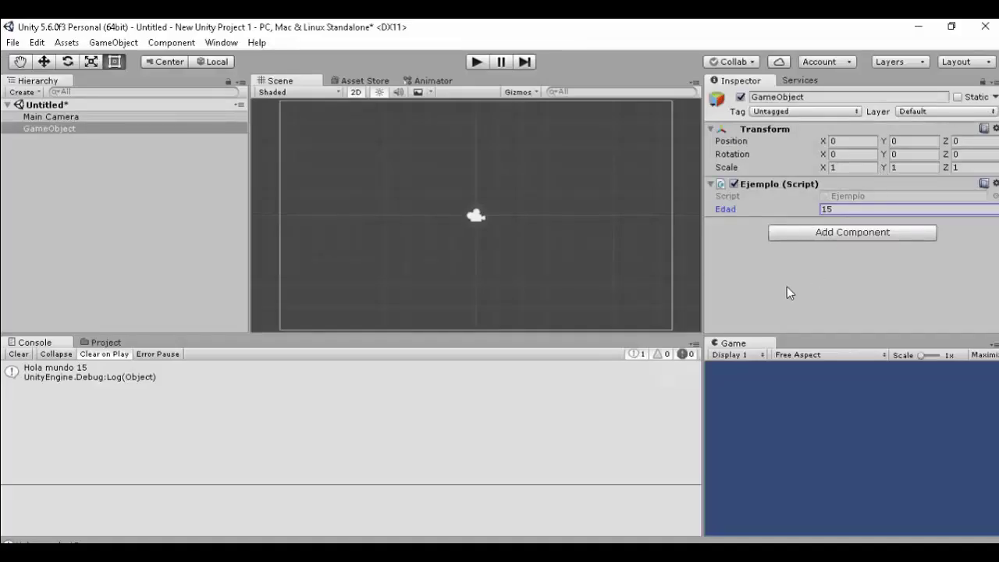
Play the scene and scroll the Console through 'Hola mundo' logs rising from 15 to 576
left_click(476, 62)
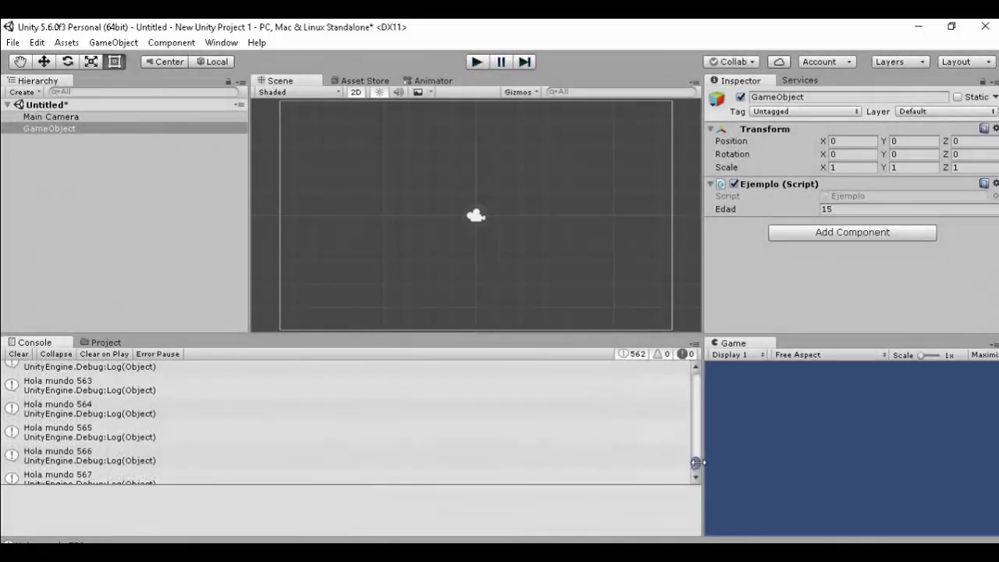
left_click_drag(695, 462, 697, 376)
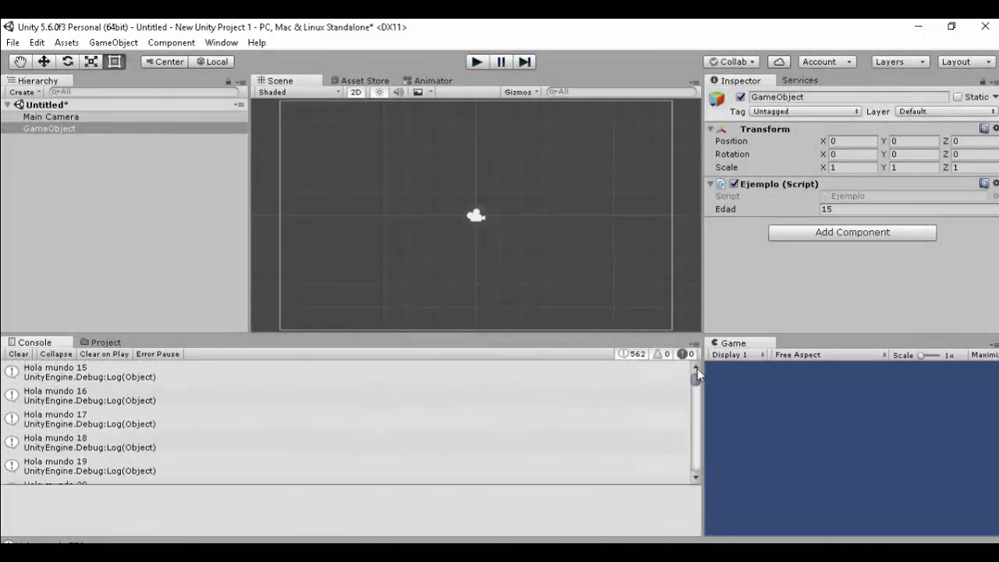
scroll(148, 426, "down", 2)
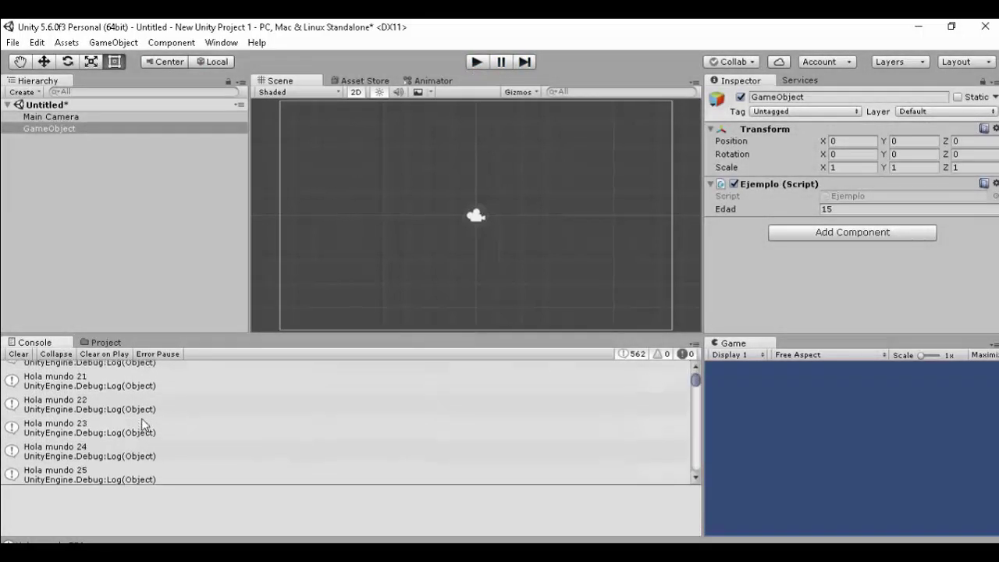
scroll(145, 424, "down", 3)
scroll(143, 420, "down", 4)
scroll(143, 422, "down", 1)
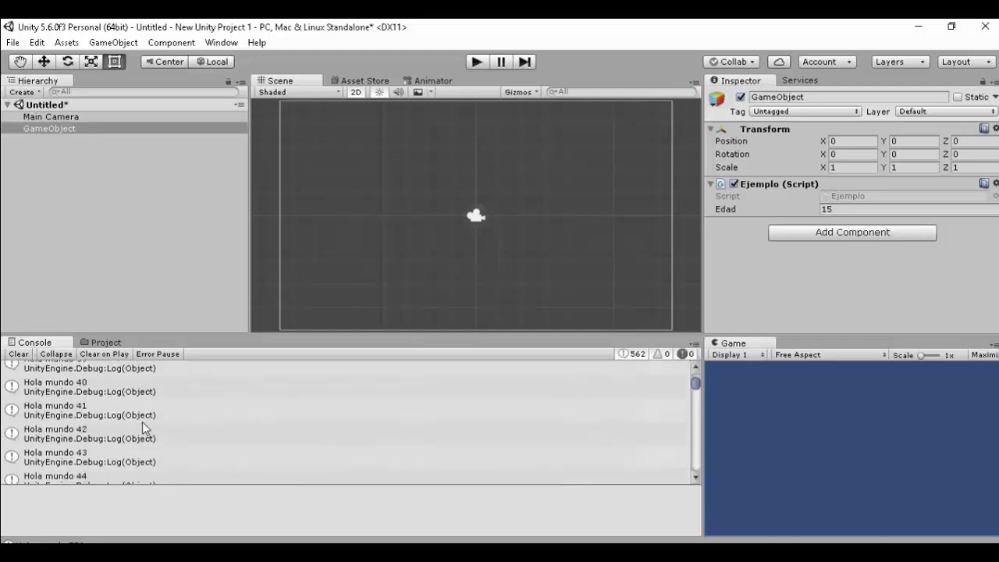
scroll(142, 421, "down", 3)
scroll(143, 415, "down", 3)
left_click_drag(698, 385, 693, 484)
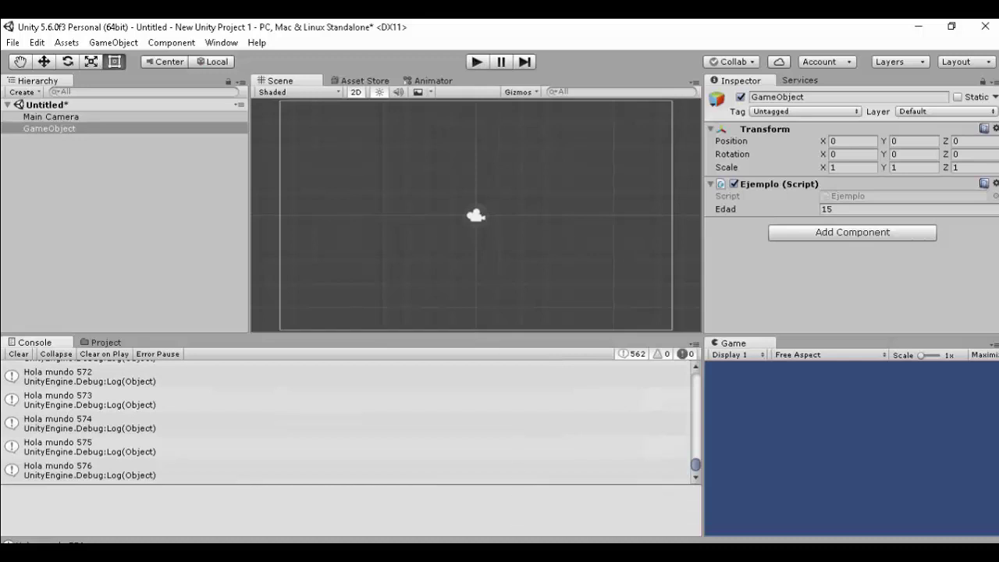
left_click(525, 555)
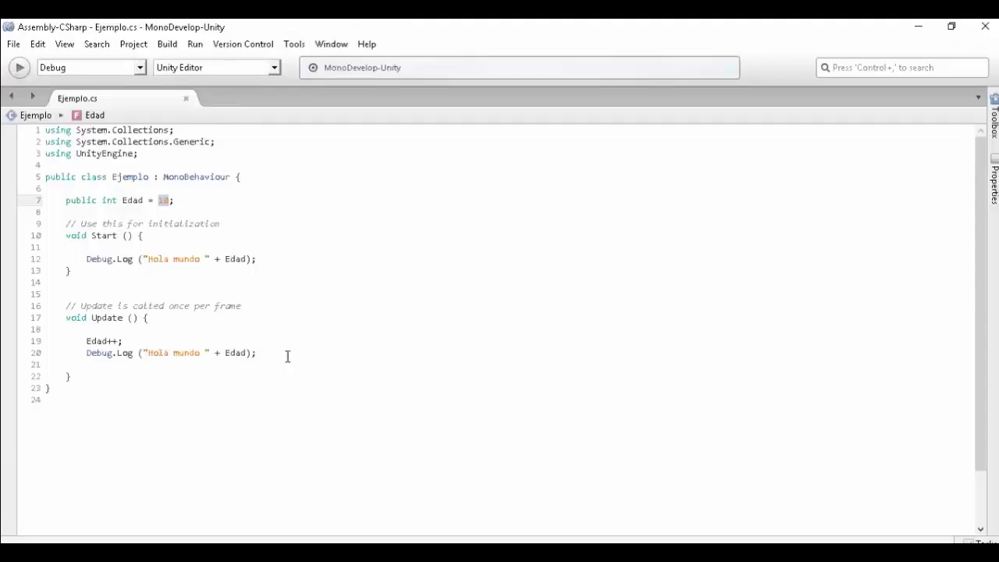
Cut the Edad++ and Debug.Log lines from Update and the Debug.Log line from Start
mouse_move(289, 353)
left_mouse_down()
mouse_move(92, 331)
mouse_move(88, 341)
left_mouse_up()
key("ctrl+x")
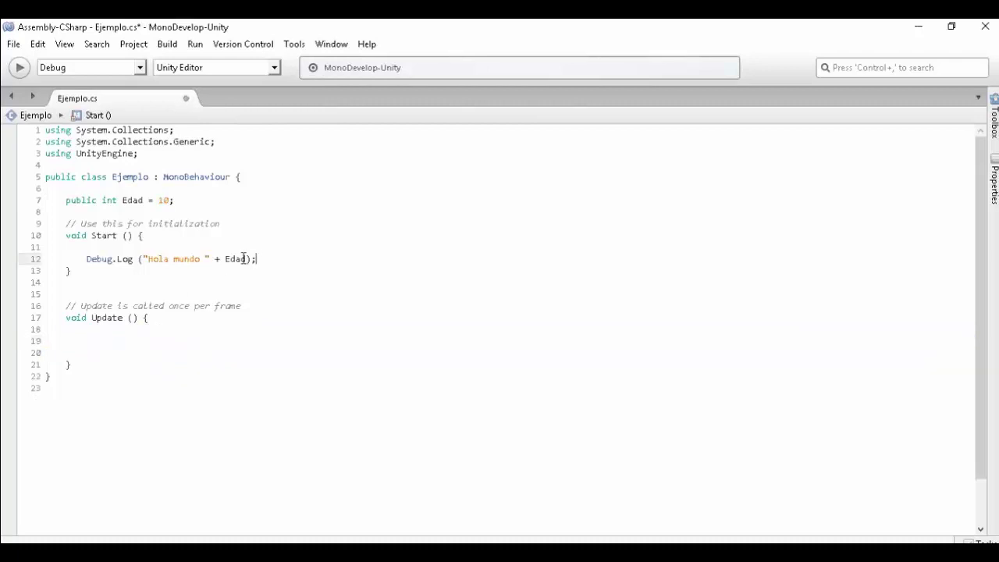
left_click_drag(266, 259, 81, 258)
key("ctrl+x")
left_click(138, 334)
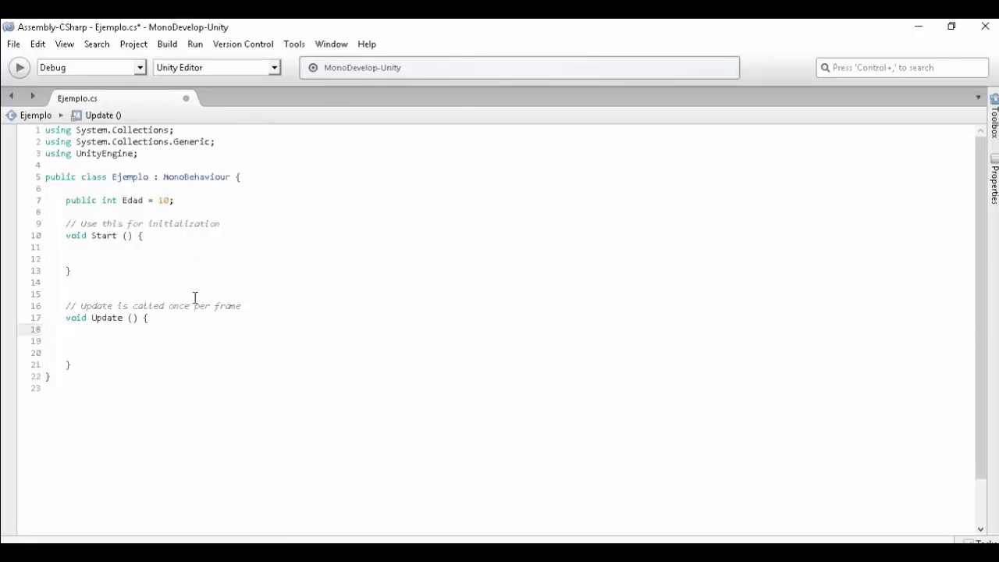
Add the line 'float go = 10.5f;' below the Edad declaration
left_click(186, 201)
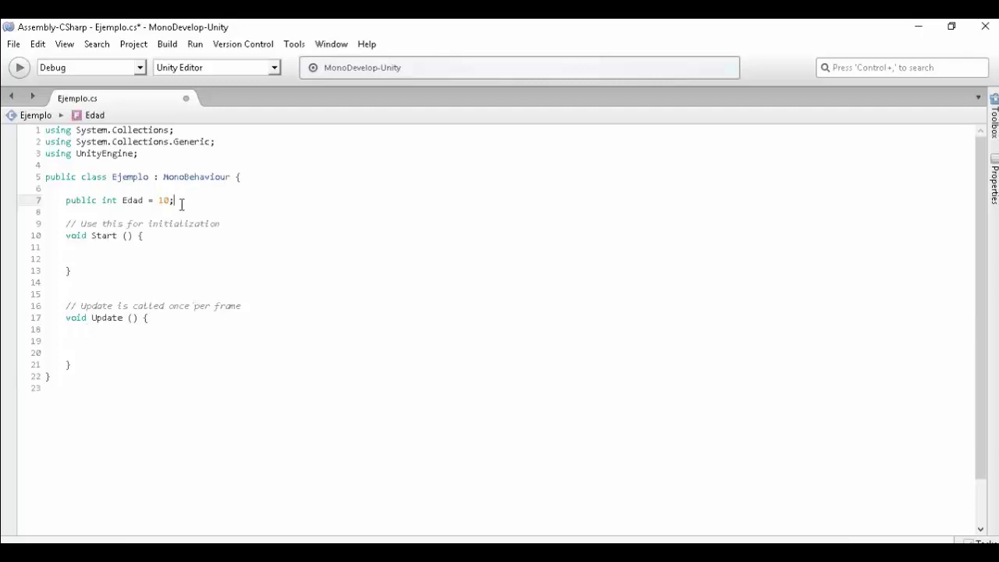
key("Return")
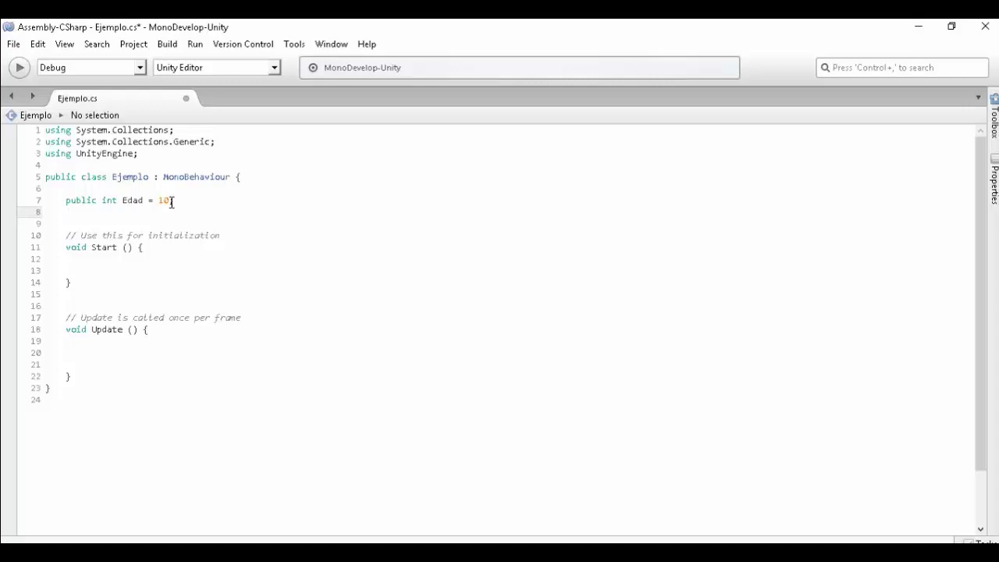
type("float ")
type("go = 10.")
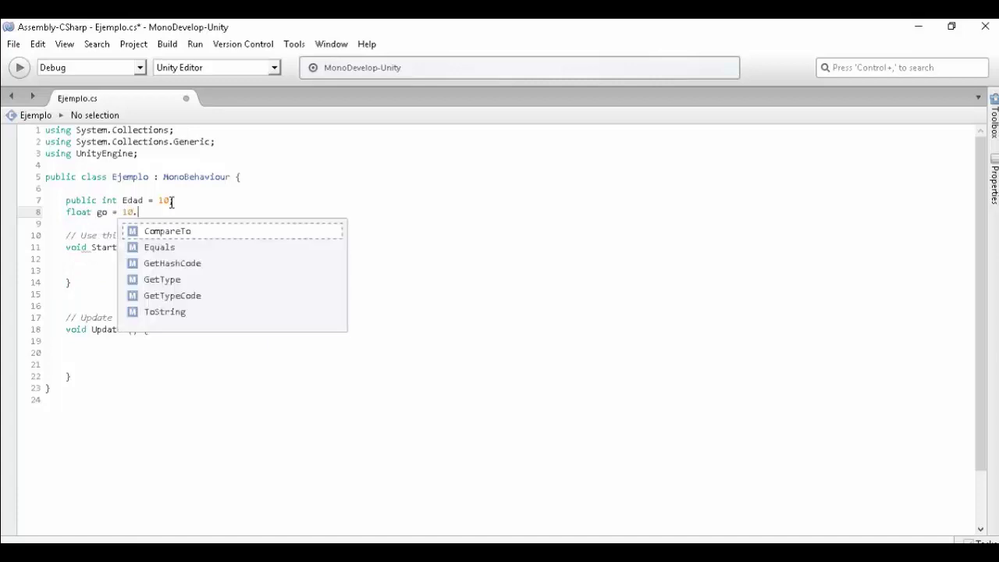
type("5f")
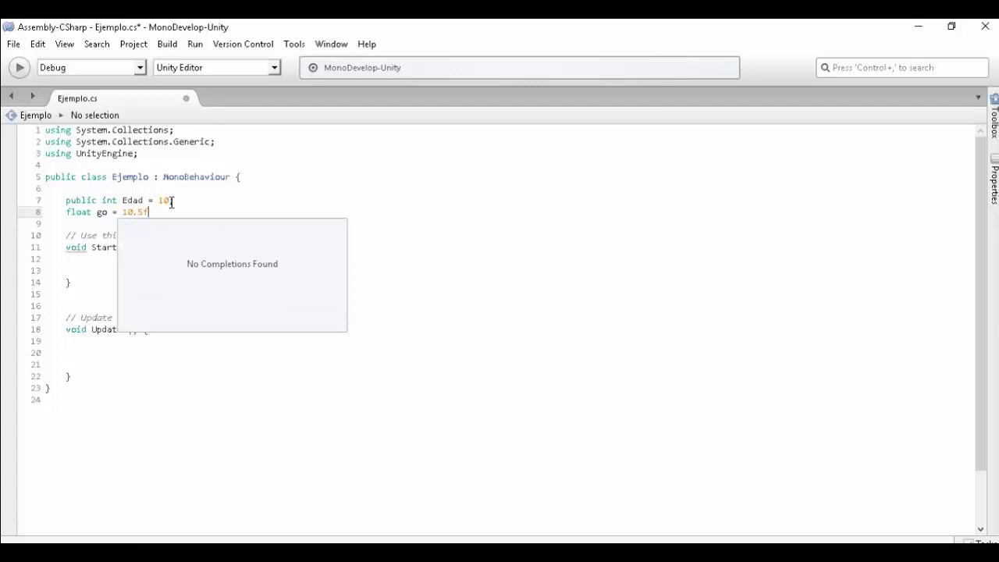
type(";")
Add 'String Plara = "hola mundo";' on a new line below the float go declaration
key("Return")
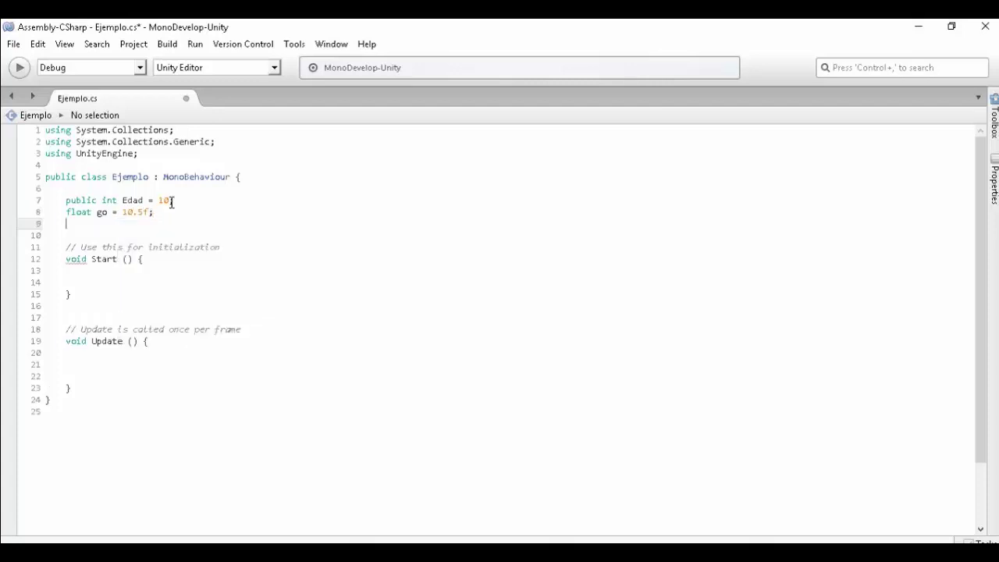
type("String ")
type("Pl")
type("ara")
type(" =\"")
type("hola mu")
type("ndo\";")
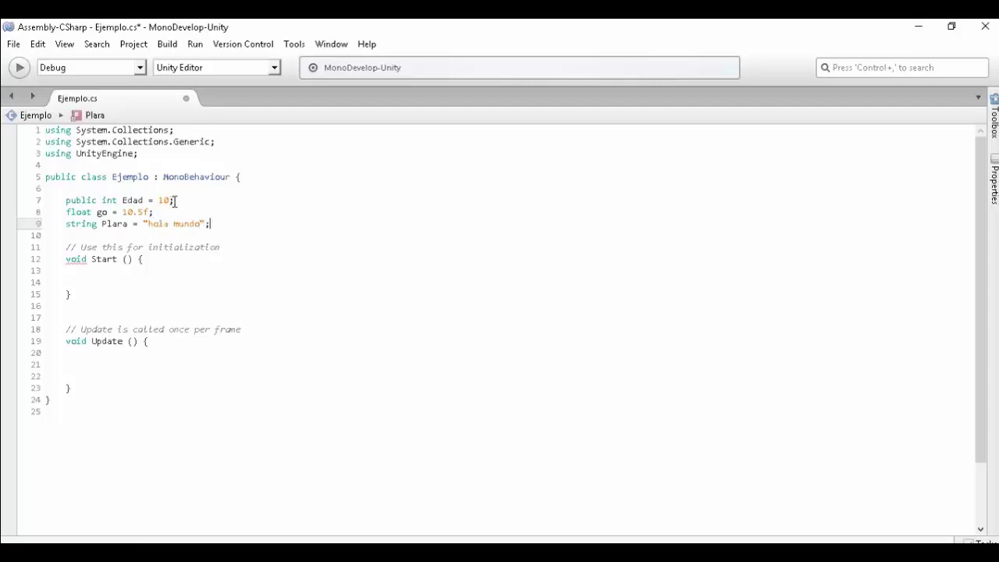
left_click(66, 190)
left_click_drag(65, 194, 154, 213)
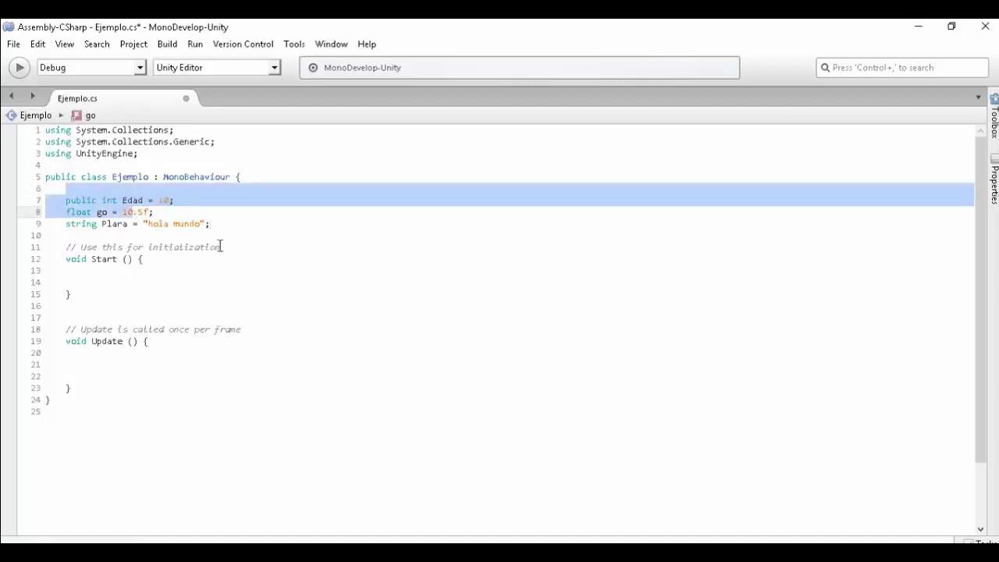
left_click(181, 367)
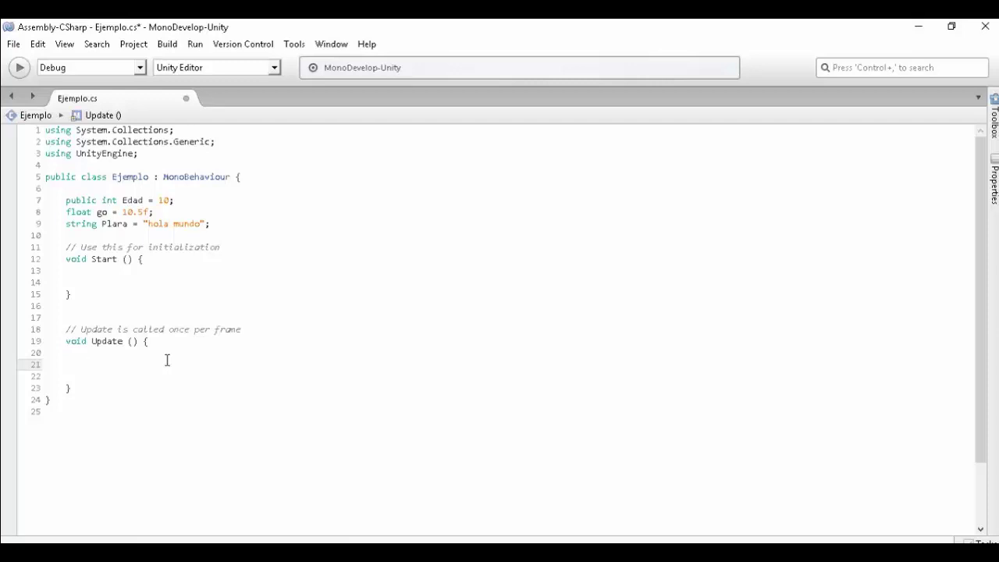
In Update, write an if (Edad > 50) block that logs "Edad es Mayor a 50"
type("i")
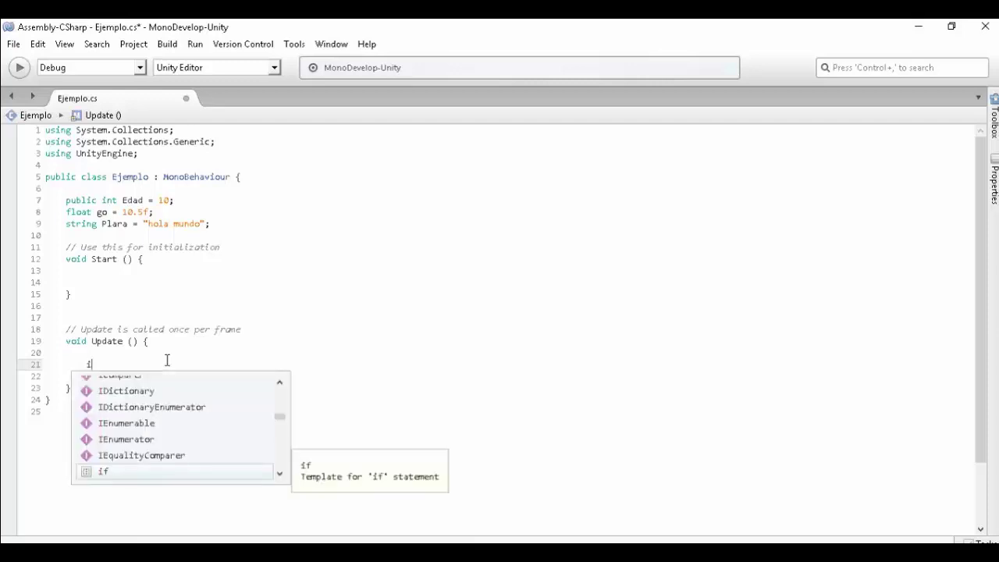
type("f")
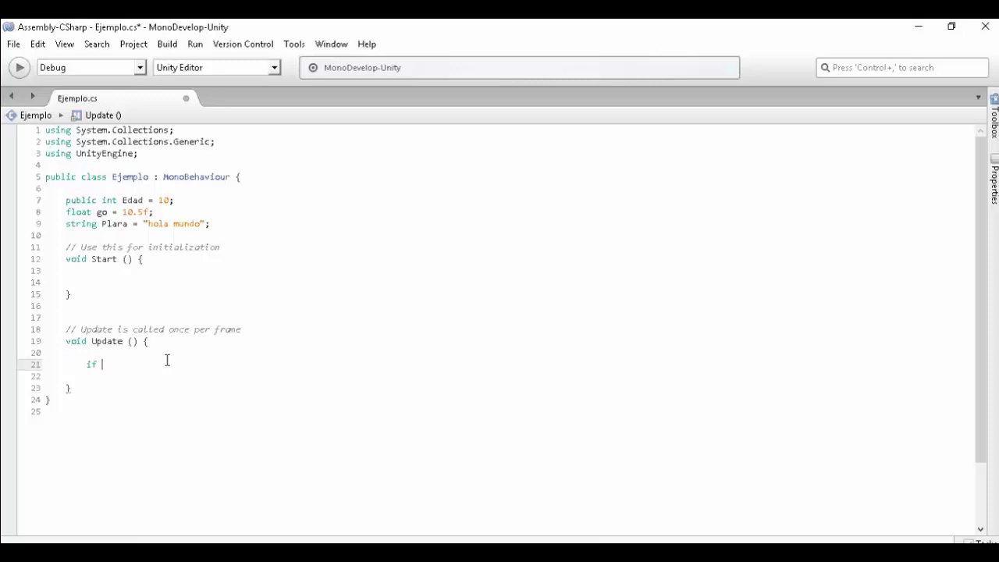
type("(")
type("Edad ")
type(">")
key("BackSpace")
type("> 50")
type(" ) {")
key("Return")
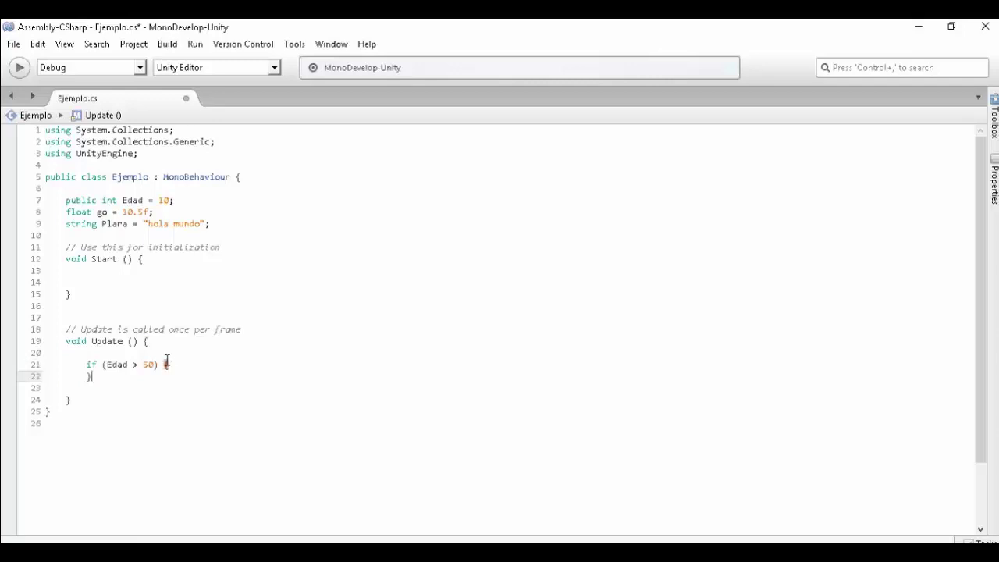
left_click(160, 364)
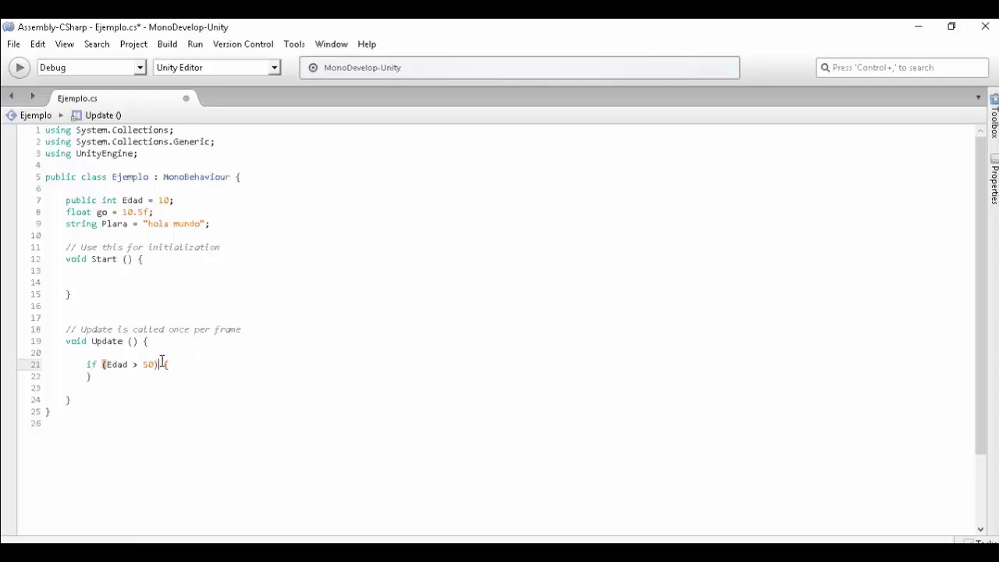
key("Return")
key("End")
key("Return")
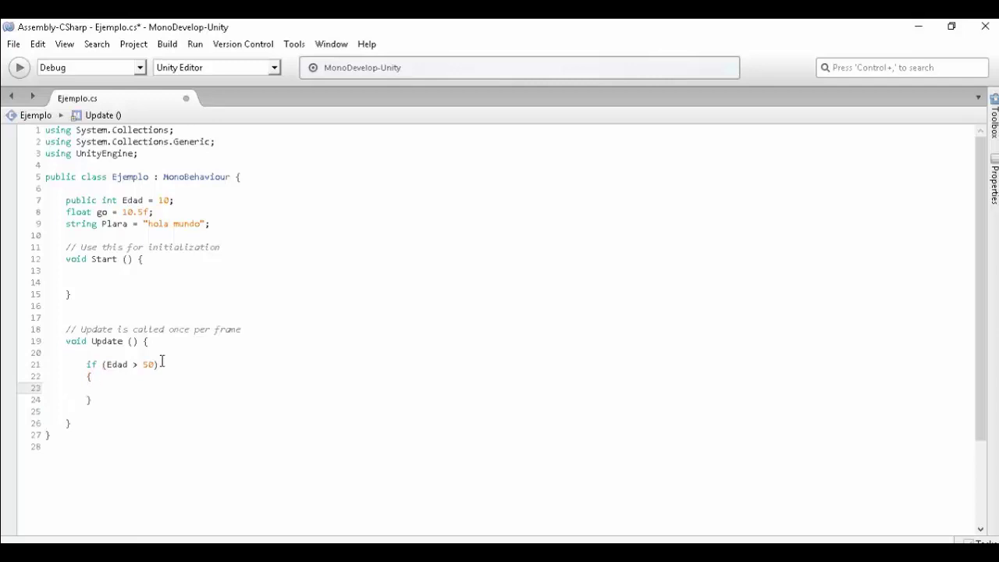
type("debug")
type(".")
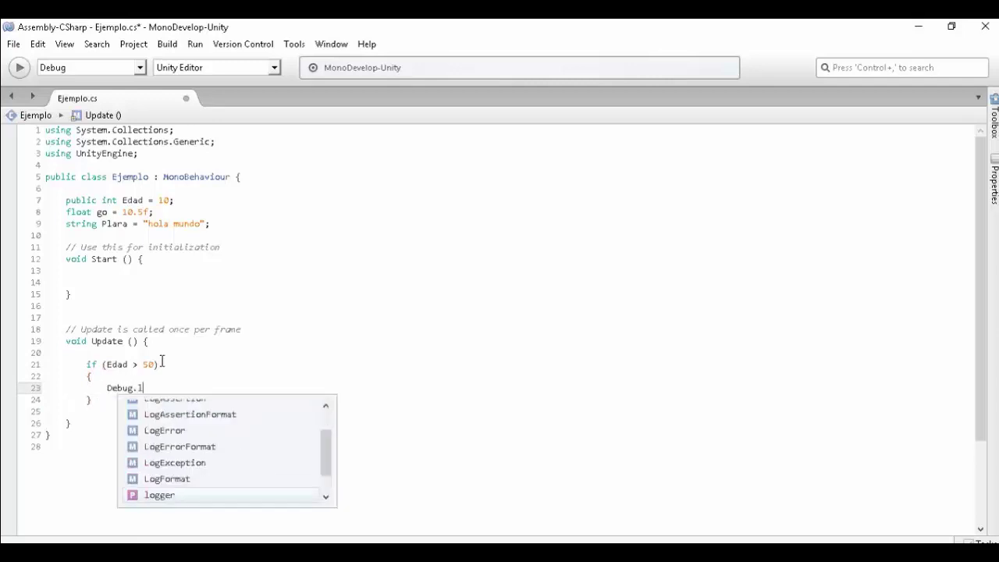
type("Log (")
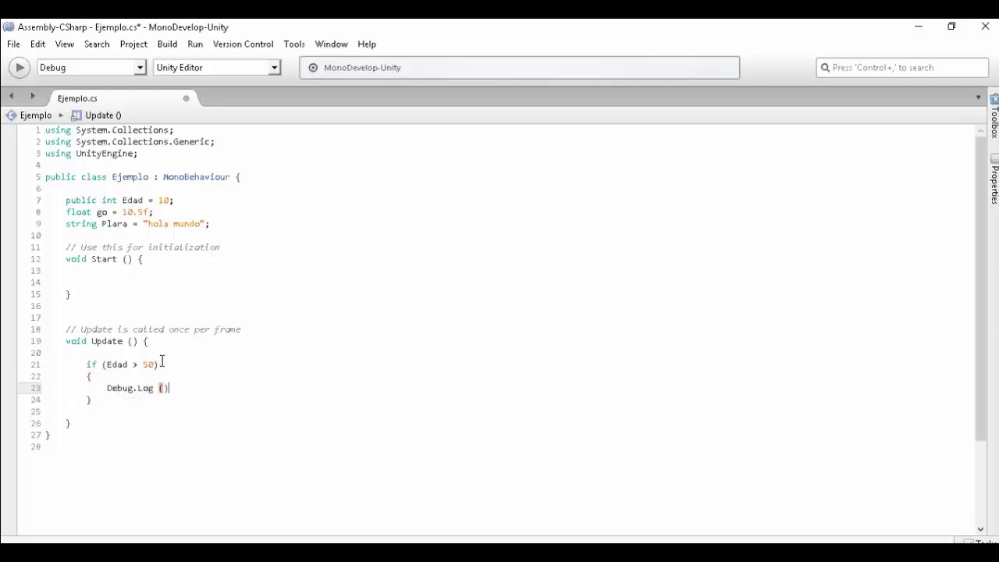
type(";")
type("\"")
type("Edad es")
type(" Mayor a ")
type("50")
Add Edad++ above the if statement and save Ejemplo.cs
left_click(153, 352)
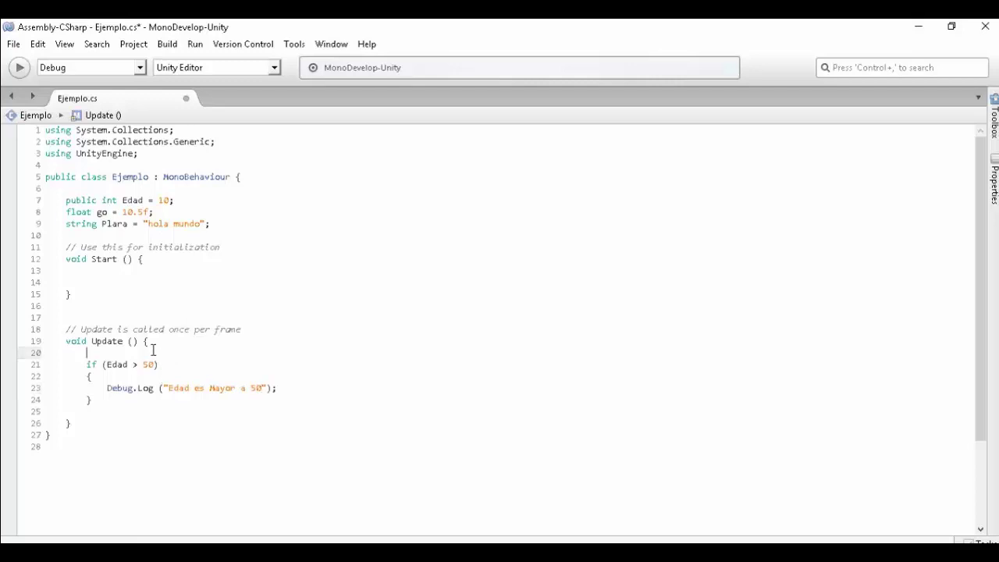
key("Return")
type("eda")
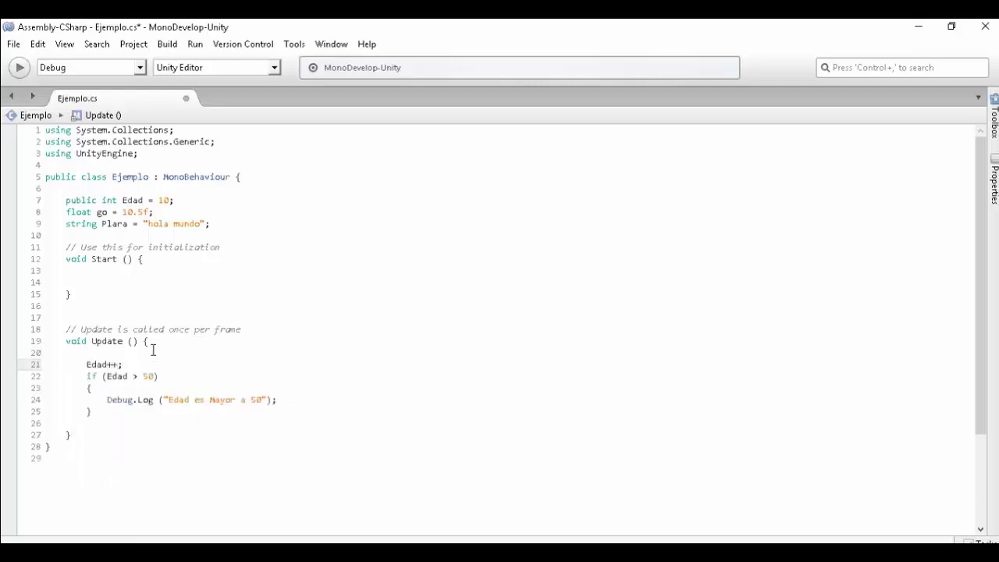
key("ctrl+s")
key("alt+Tab")
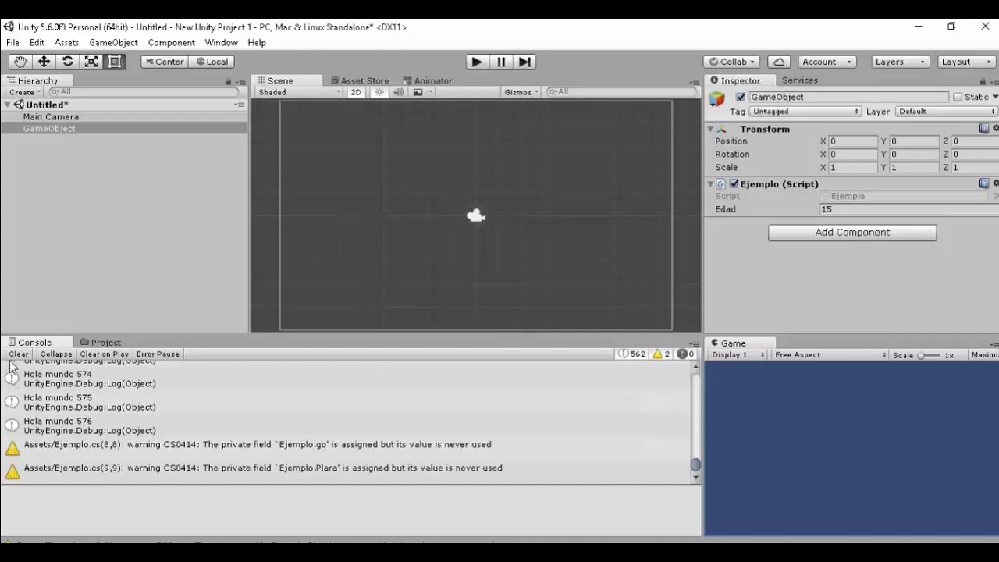
Clear the Console, then play and pause the scene to review the new logs
left_click(18, 354)
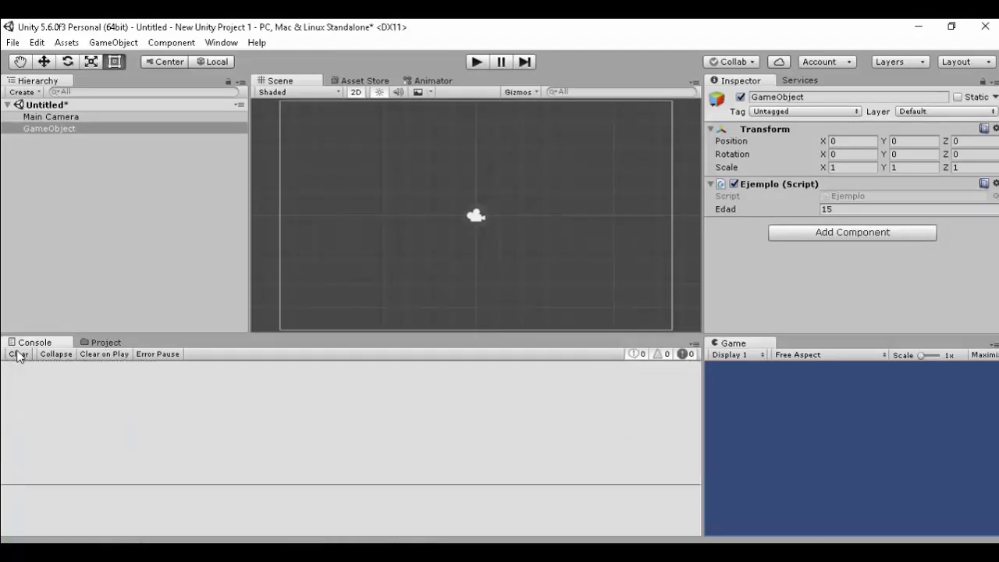
left_click(477, 63)
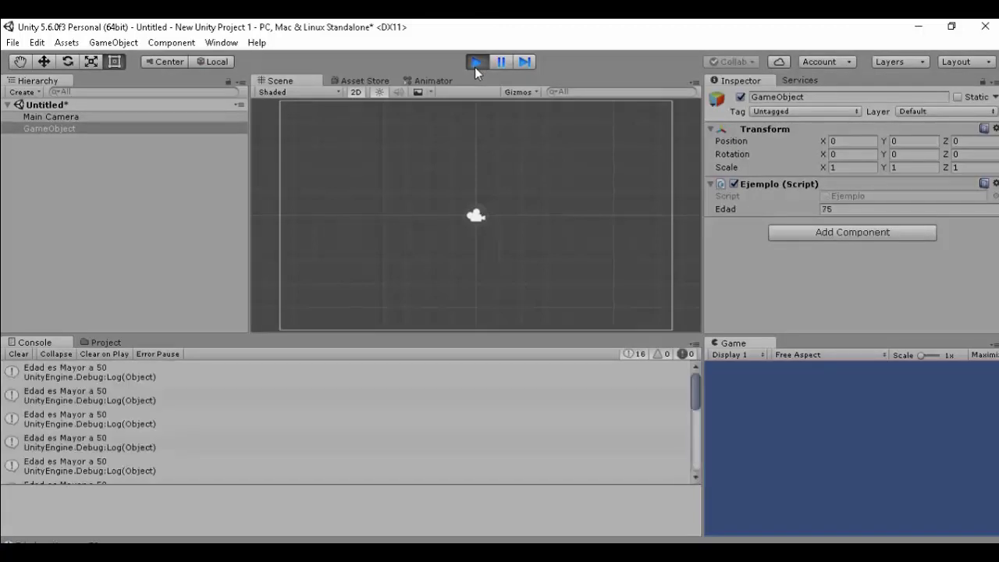
left_click(496, 64)
scroll(250, 395, "down", 2)
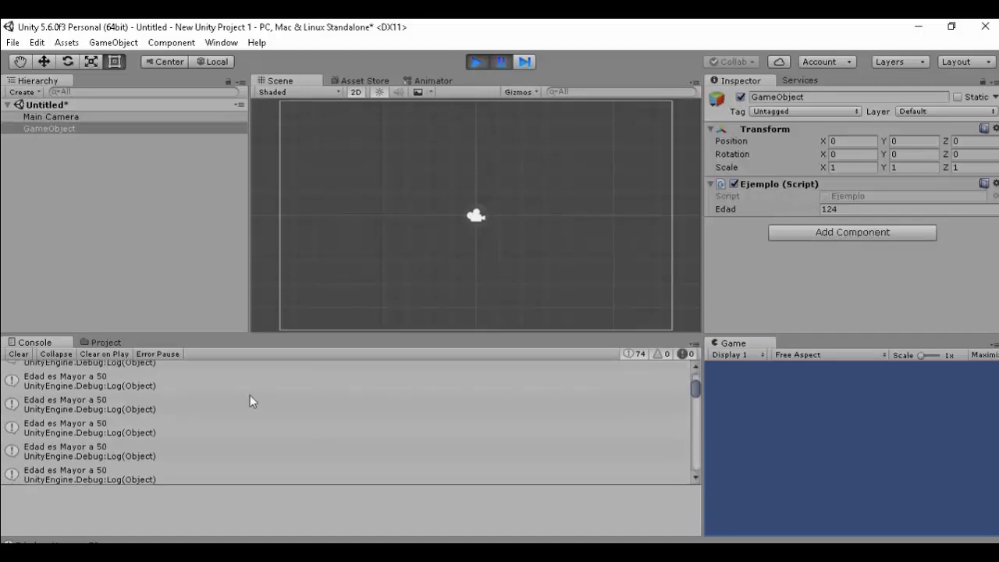
scroll(250, 395, "down", 3)
scroll(696, 408, "up", 5)
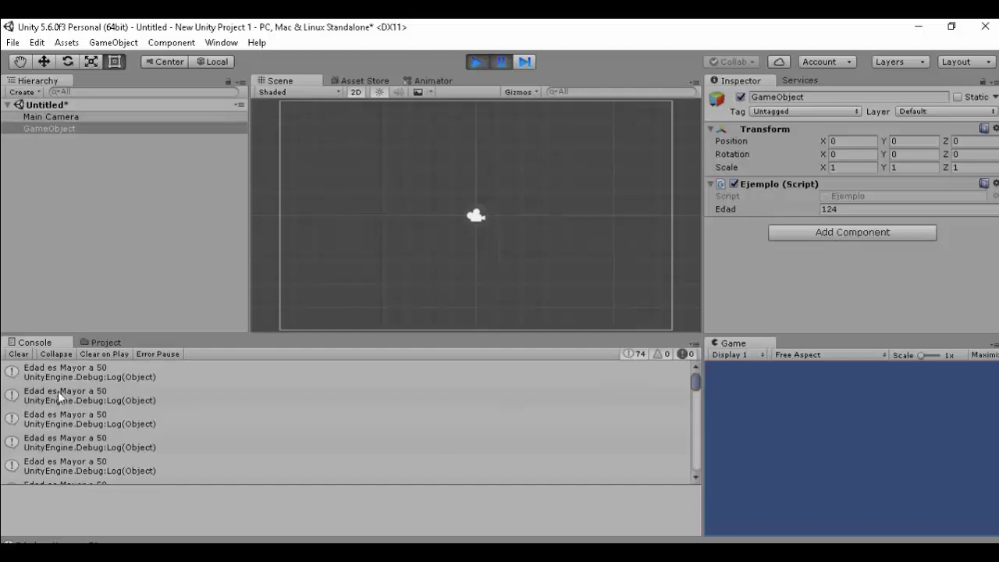
Turn on Collapse so 'Edad es Mayor a 50' shows as one entry counting 74
left_click(61, 357)
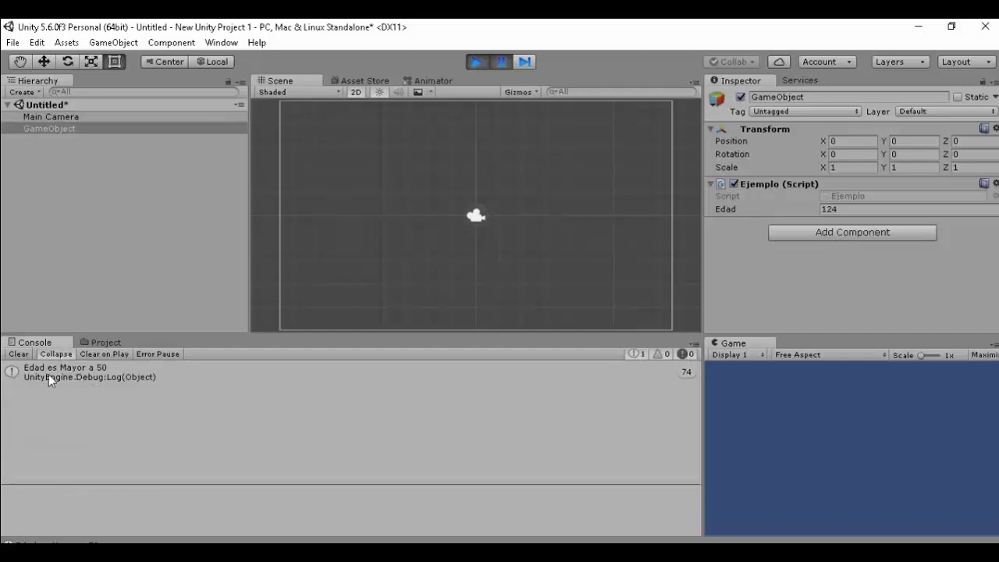
left_click(56, 354)
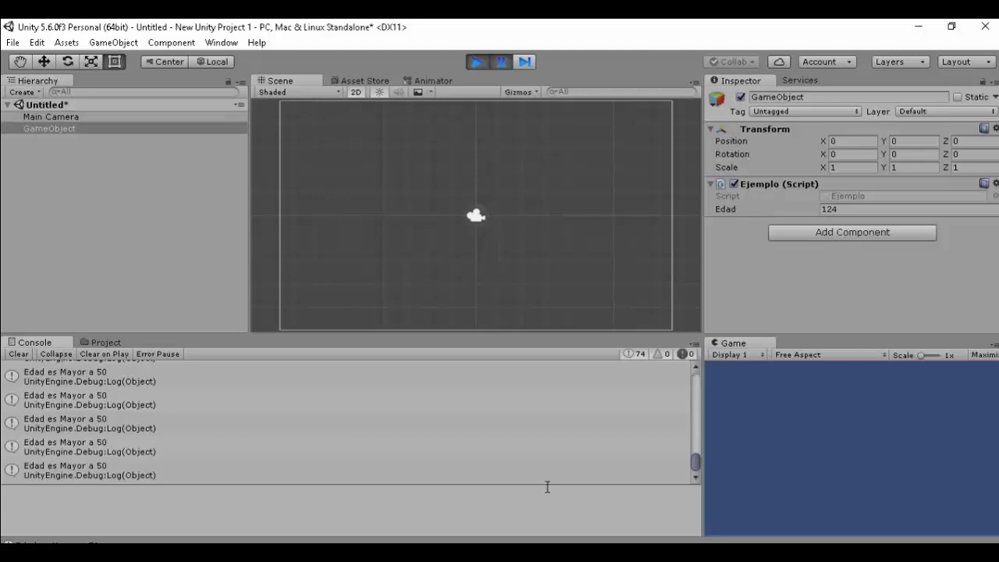
left_click_drag(697, 461, 525, 466)
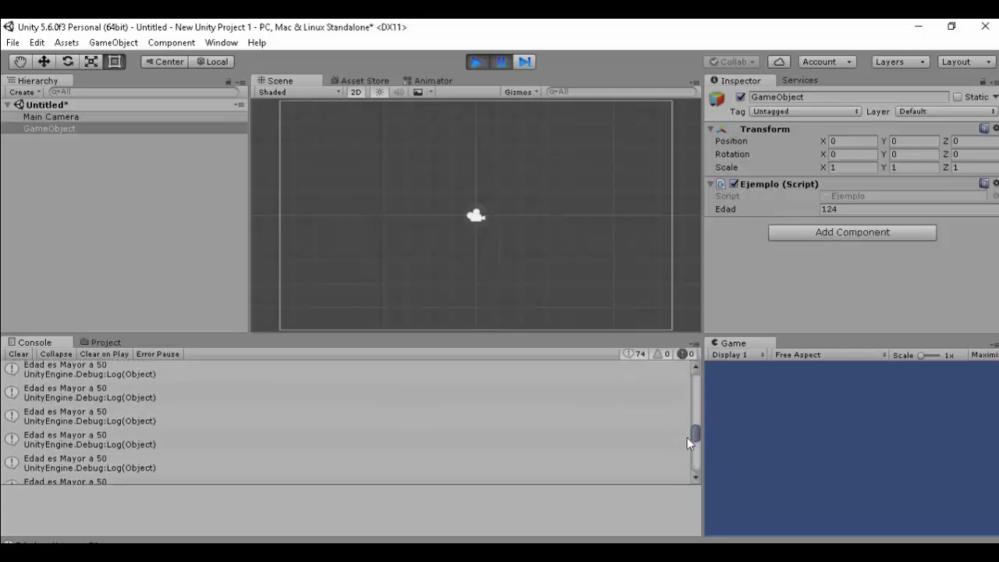
left_click(58, 356)
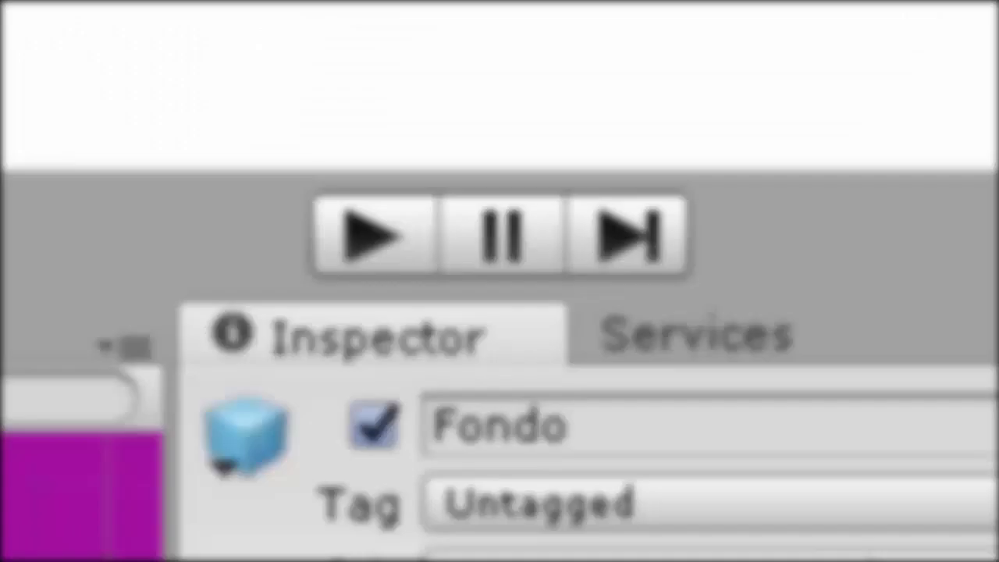
Start the space game with the astronaut cat and floating coins
left_click(372, 238)
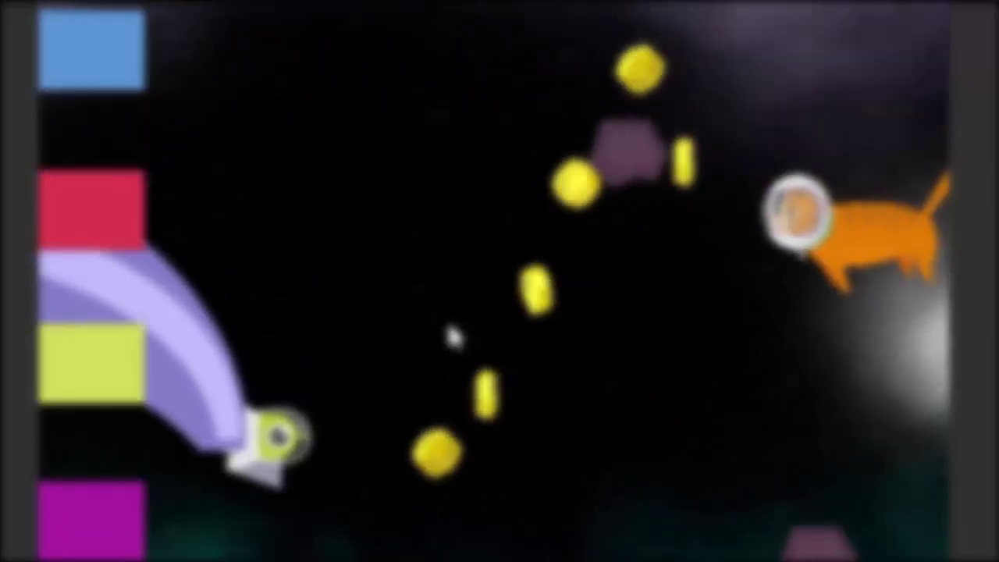